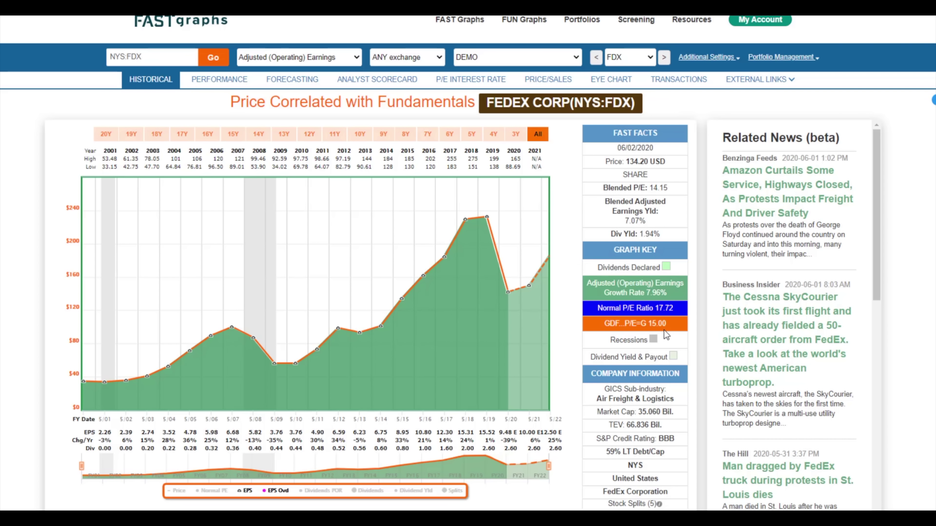
Add the price line to FedEx's historical graph.
{"action": "mouse_move", "coordinate": [666, 335]}
{"action": "left_click", "coordinate": [179, 492]}
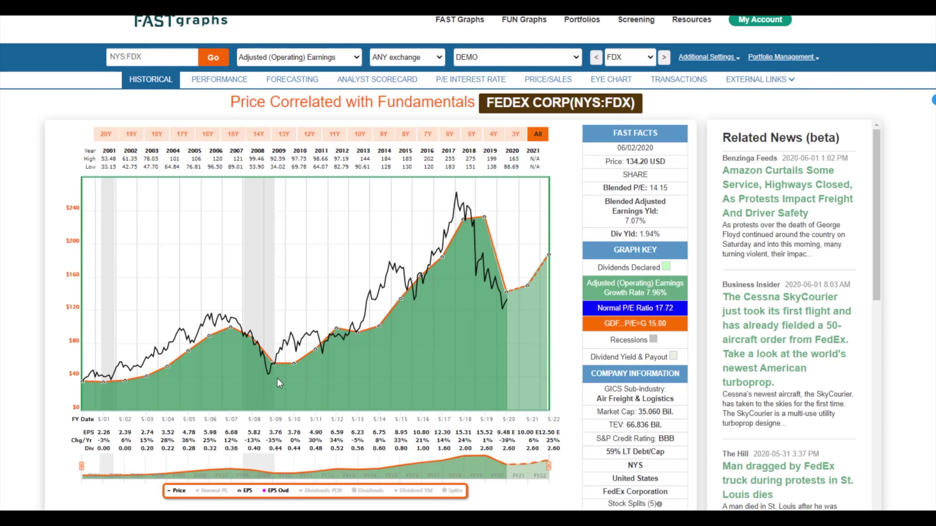
{"action": "mouse_move", "coordinate": [272, 385]}
Measure FedEx's rate of return from 5/31/2000 to 6/2/2020, move the result boxes off the price line, and clear the measurement.
{"action": "mouse_move", "coordinate": [82, 381]}
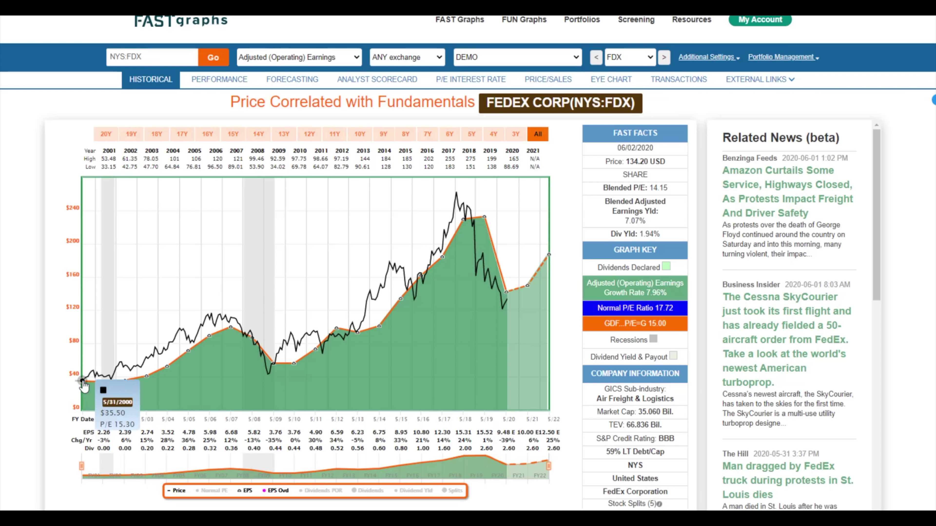
{"action": "left_click", "coordinate": [83, 382]}
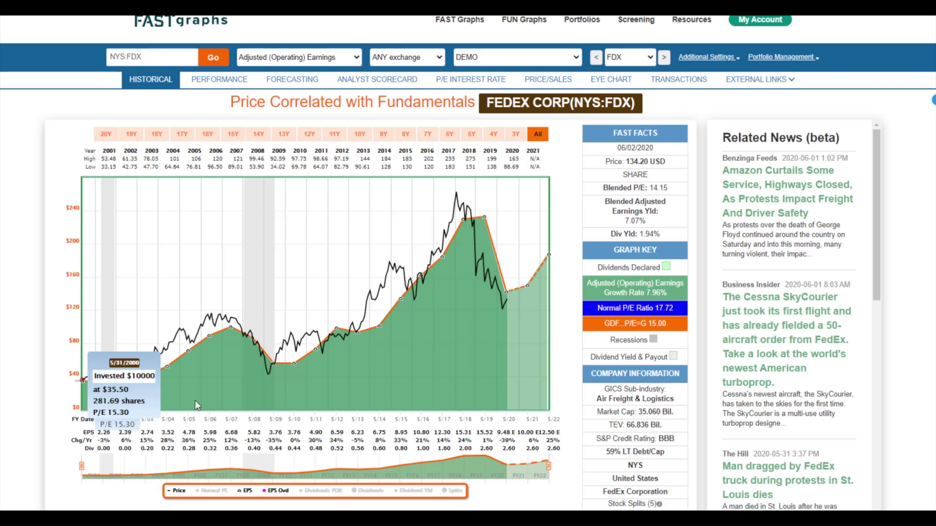
{"action": "left_click", "coordinate": [508, 299]}
{"action": "mouse_move", "coordinate": [544, 336]}
{"action": "left_mouse_down"}
{"action": "mouse_move", "coordinate": [320, 248]}
{"action": "mouse_move", "coordinate": [270, 212]}
{"action": "left_mouse_up"}
{"action": "left_click_drag", "start_coordinate": [110, 387], "coordinate": [118, 223]}
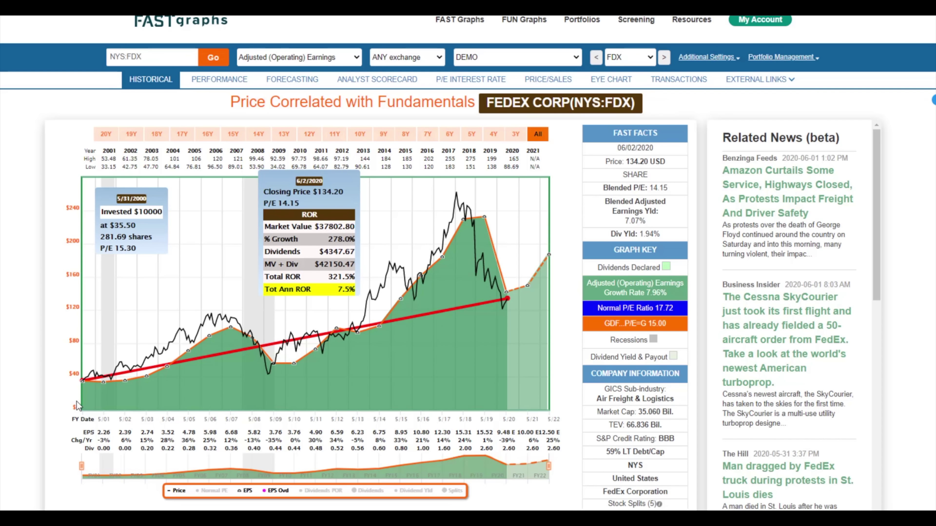
{"action": "mouse_move", "coordinate": [82, 386]}
{"action": "mouse_move", "coordinate": [507, 306]}
{"action": "left_click", "coordinate": [507, 300]}
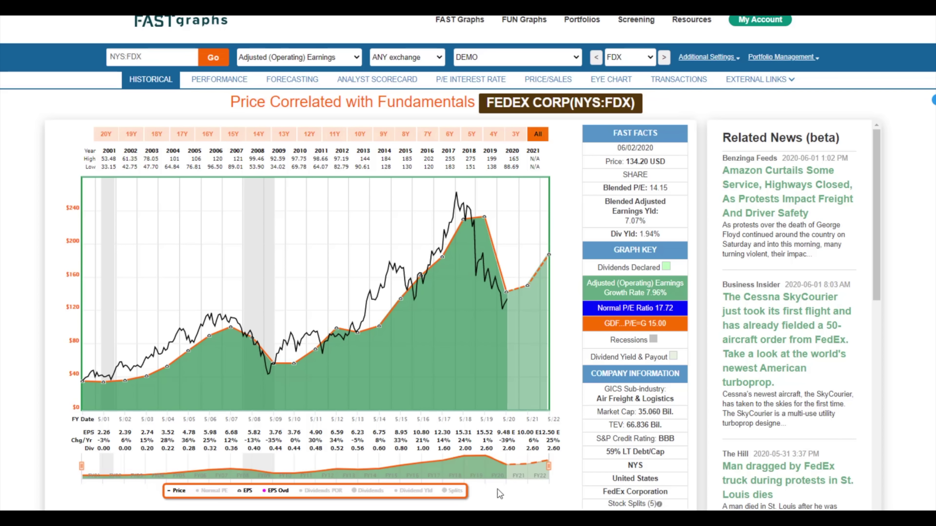
Add the dividend payout ratio line and the dividends area to FedEx's graph.
{"action": "left_click", "coordinate": [318, 494]}
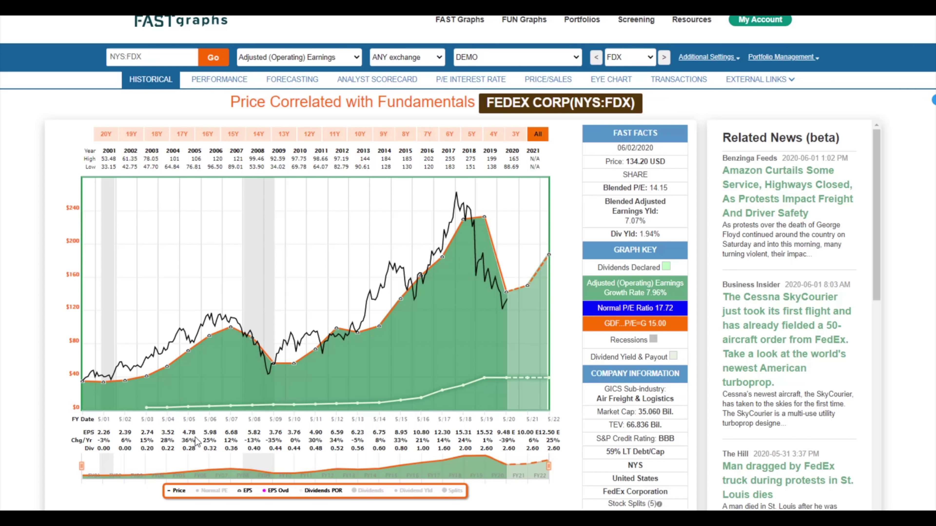
{"action": "mouse_move", "coordinate": [188, 404]}
{"action": "mouse_move", "coordinate": [463, 385]}
{"action": "left_click", "coordinate": [368, 491]}
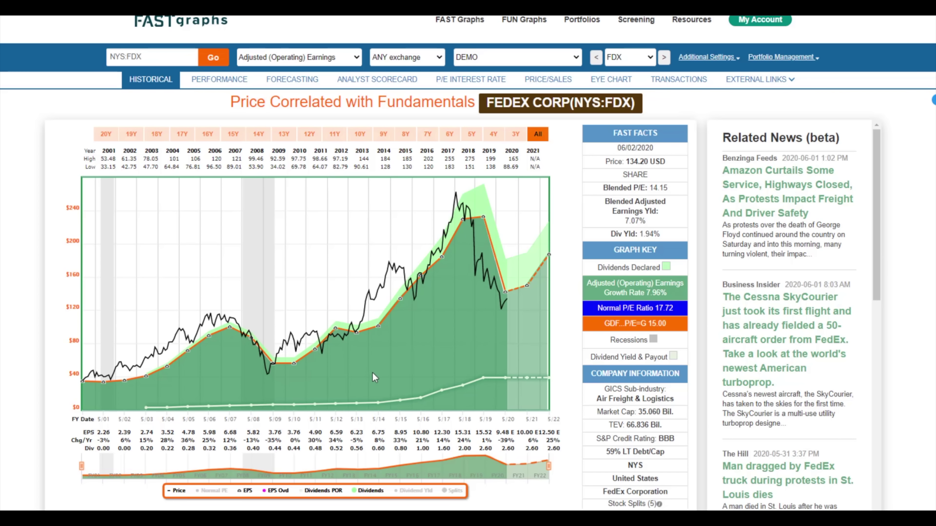
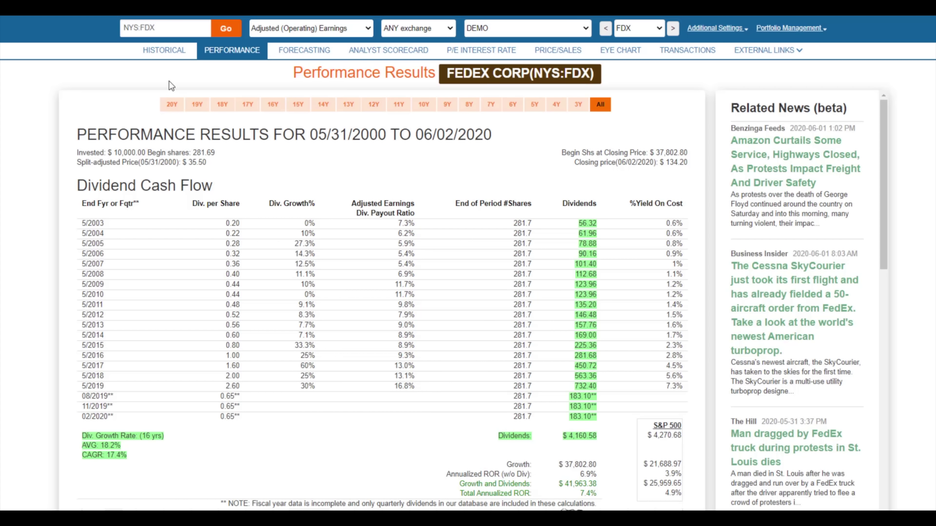
Return to FedEx's historical graph and add the normal P/E line.
{"action": "left_click", "coordinate": [164, 50]}
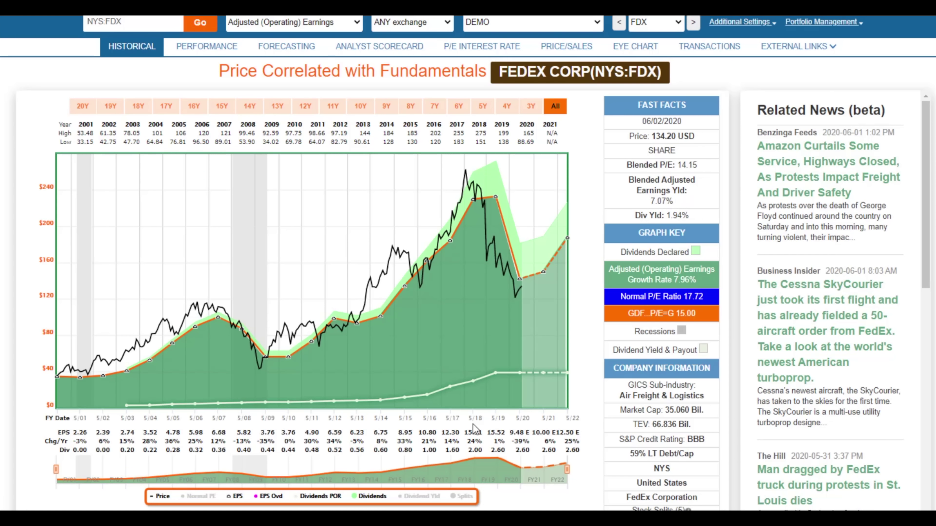
{"action": "mouse_move", "coordinate": [528, 385]}
{"action": "left_click", "coordinate": [198, 498]}
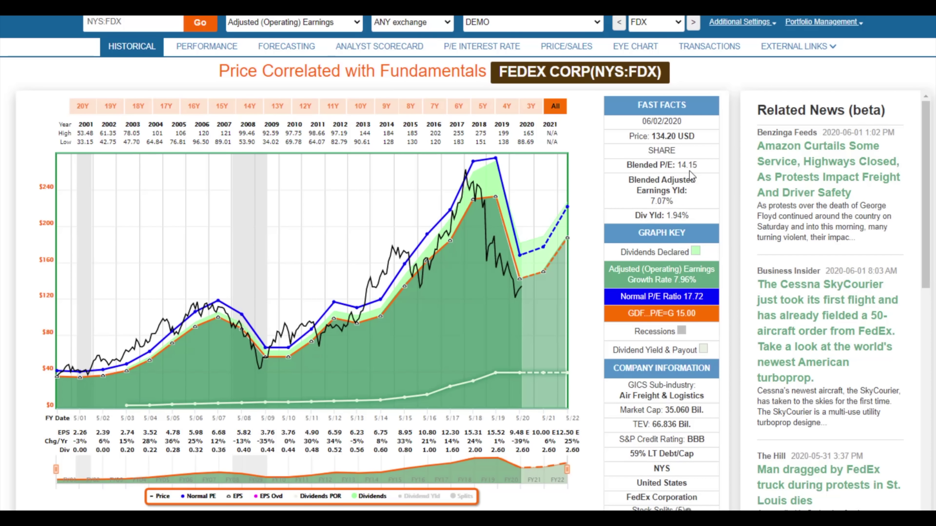
{"action": "mouse_move", "coordinate": [526, 293]}
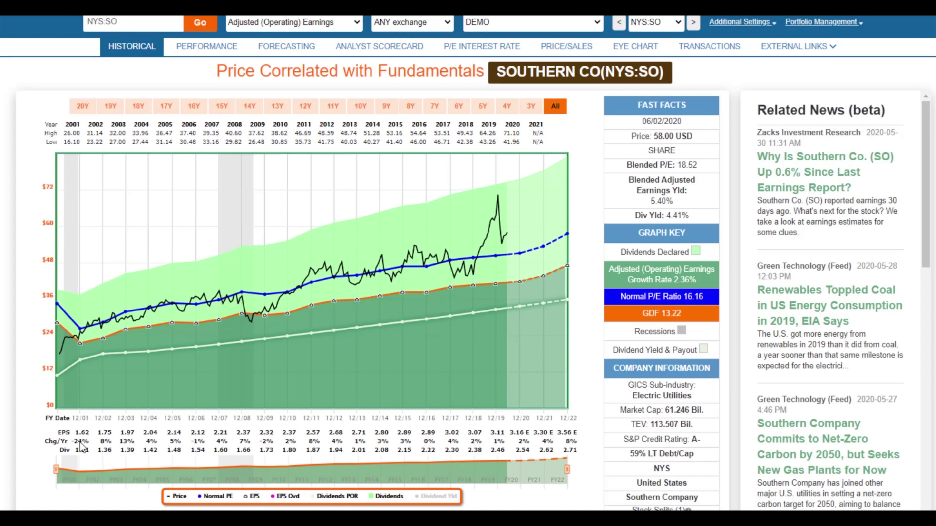
View Southern Company's historical graph over the 20-year range.
{"action": "left_click", "coordinate": [83, 107]}
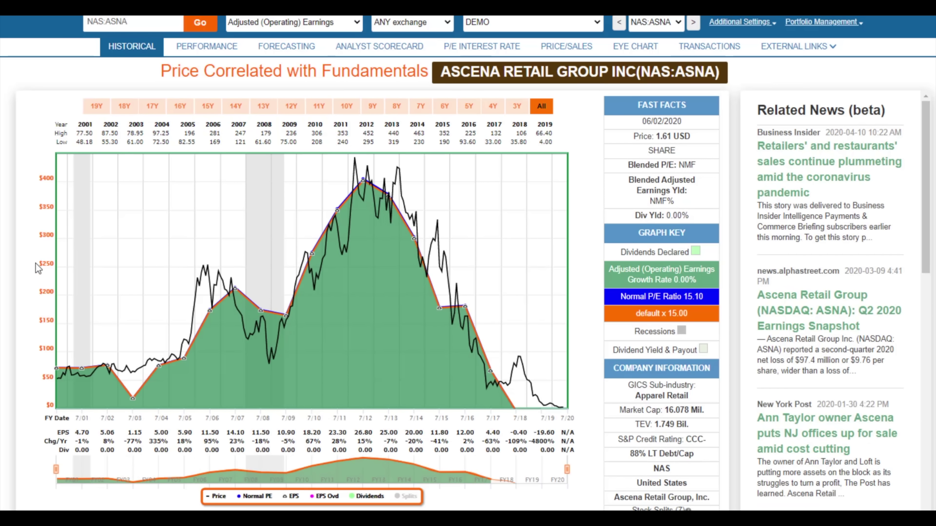
Review Ascena Retail's price history and performance results, and return to the historical graph.
{"action": "mouse_move", "coordinate": [461, 203]}
{"action": "mouse_move", "coordinate": [206, 271]}
{"action": "left_click", "coordinate": [207, 46]}
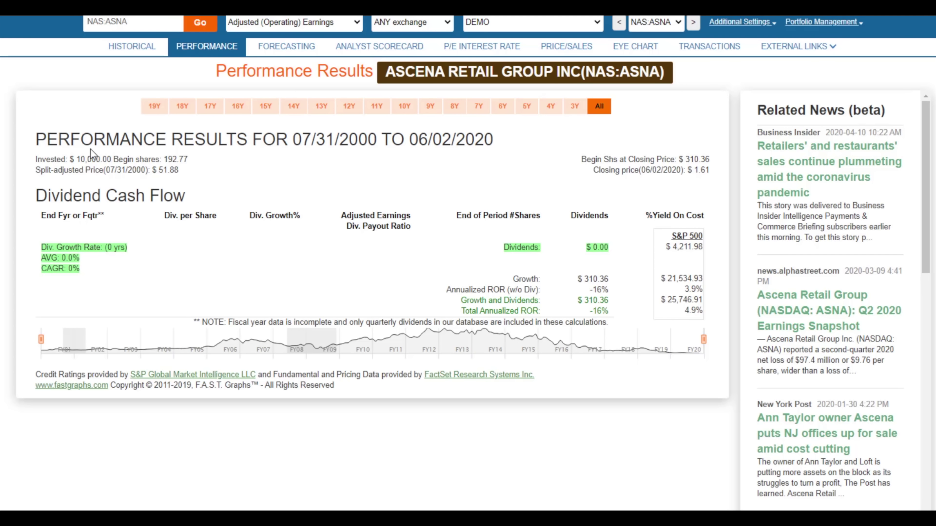
{"action": "left_click", "coordinate": [132, 47]}
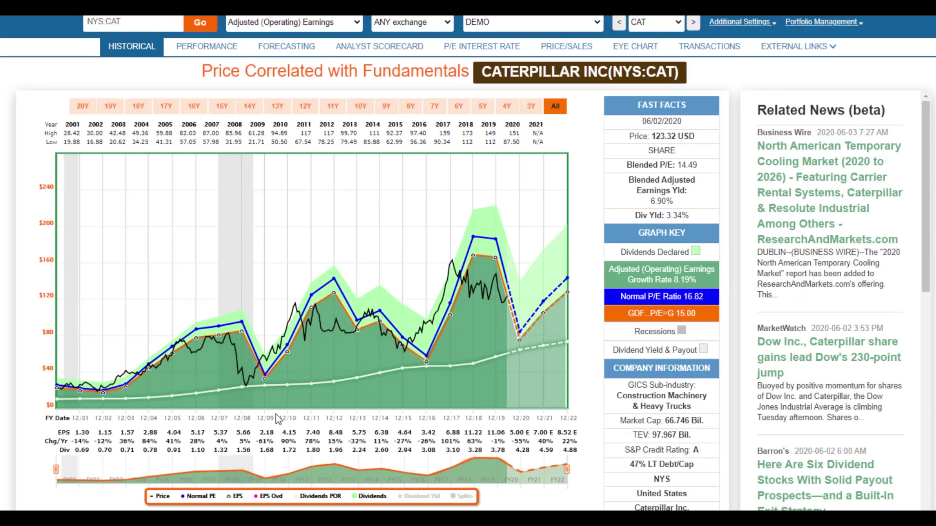
Examine Caterpillar's dividend points around the 2009 recession and its 2020 earnings estimate.
{"action": "mouse_move", "coordinate": [263, 385]}
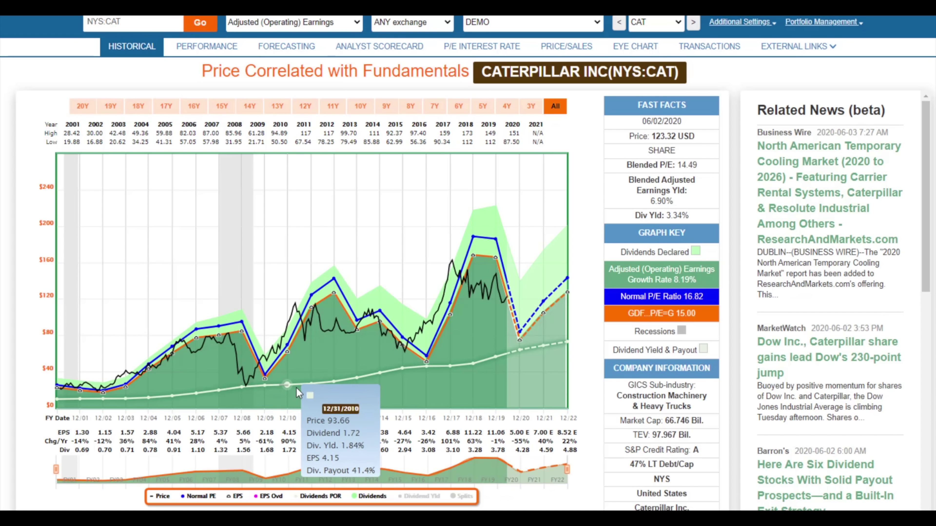
{"action": "mouse_move", "coordinate": [317, 384]}
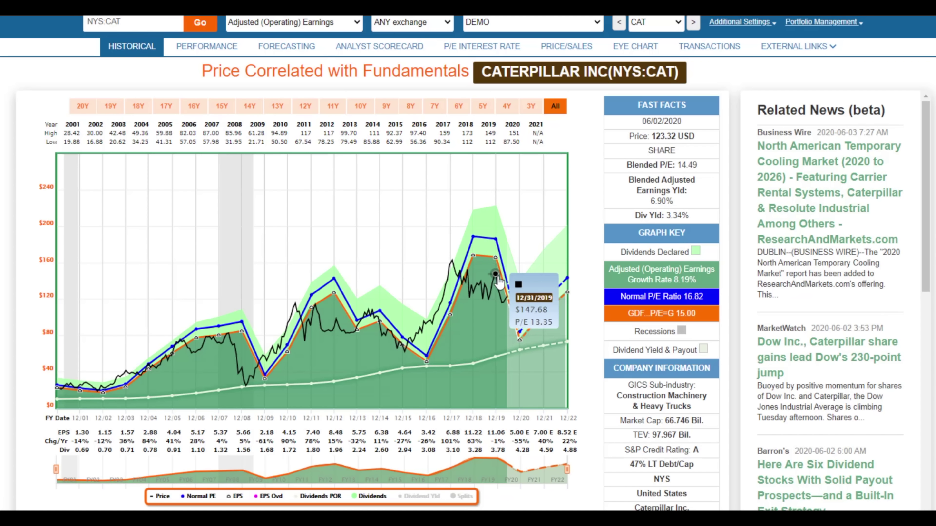
{"action": "mouse_move", "coordinate": [516, 336]}
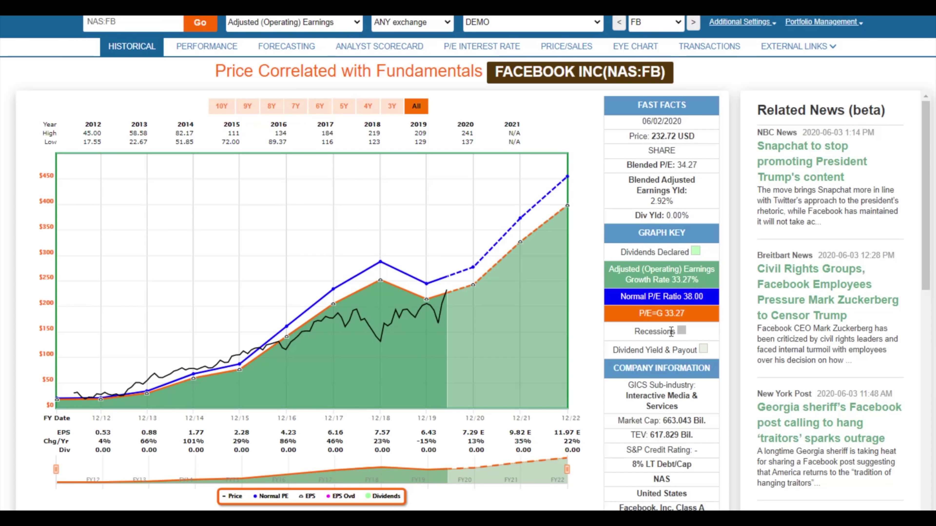
Check Facebook's 2018 price and earnings points, view its performance results, and return to the historical graph.
{"action": "mouse_move", "coordinate": [381, 282]}
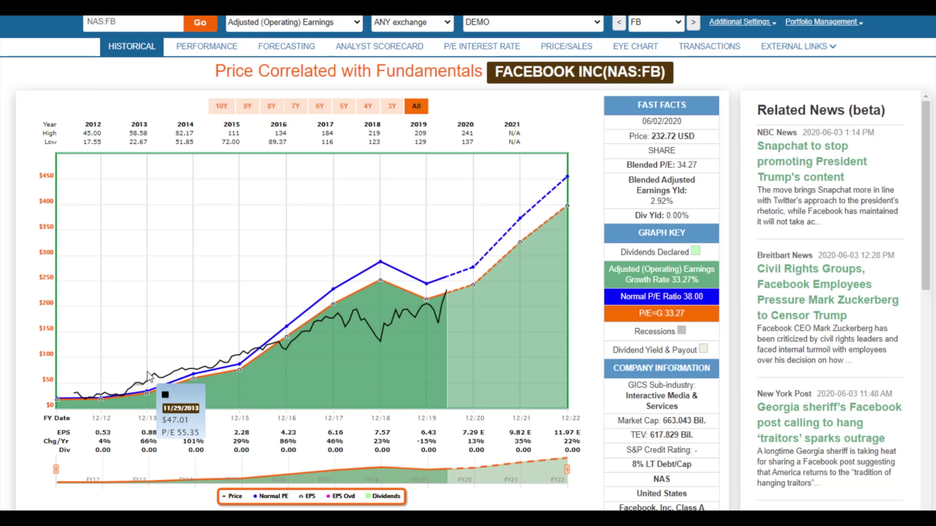
{"action": "mouse_move", "coordinate": [380, 265]}
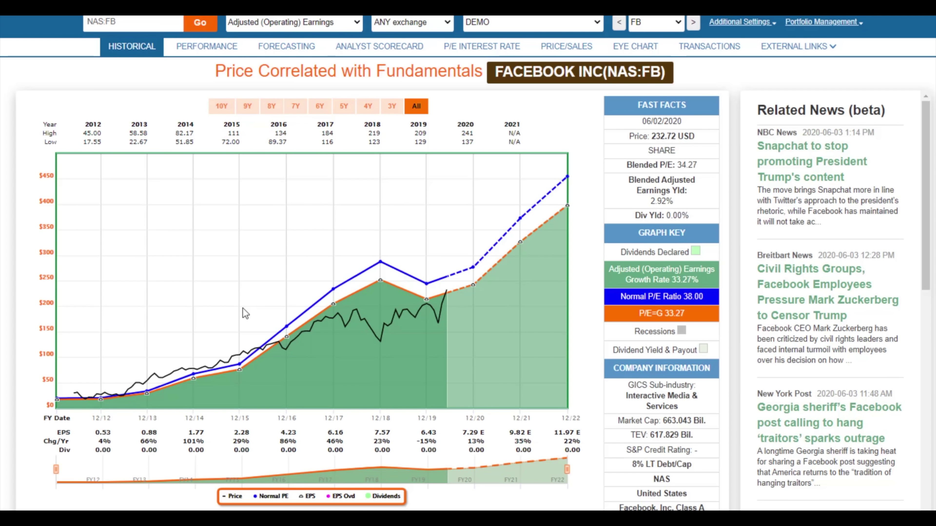
{"action": "left_click", "coordinate": [202, 47]}
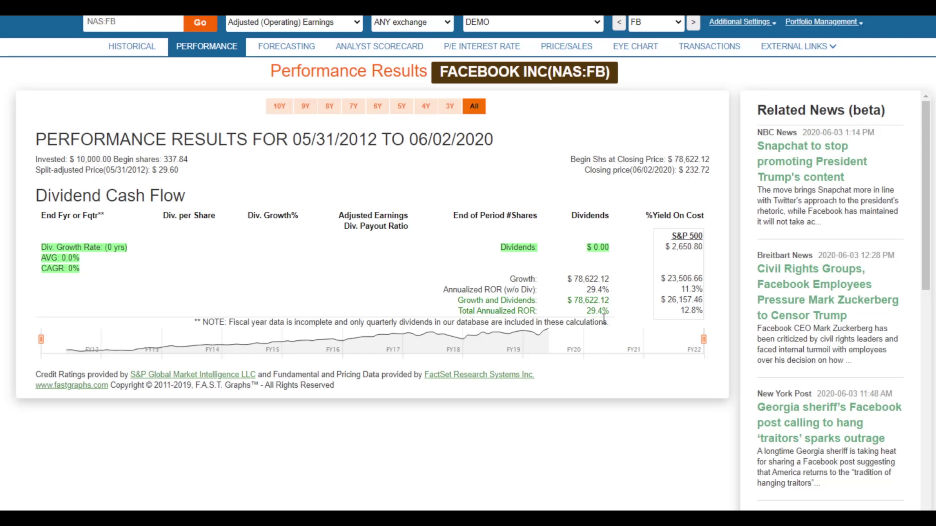
{"action": "left_click", "coordinate": [120, 52]}
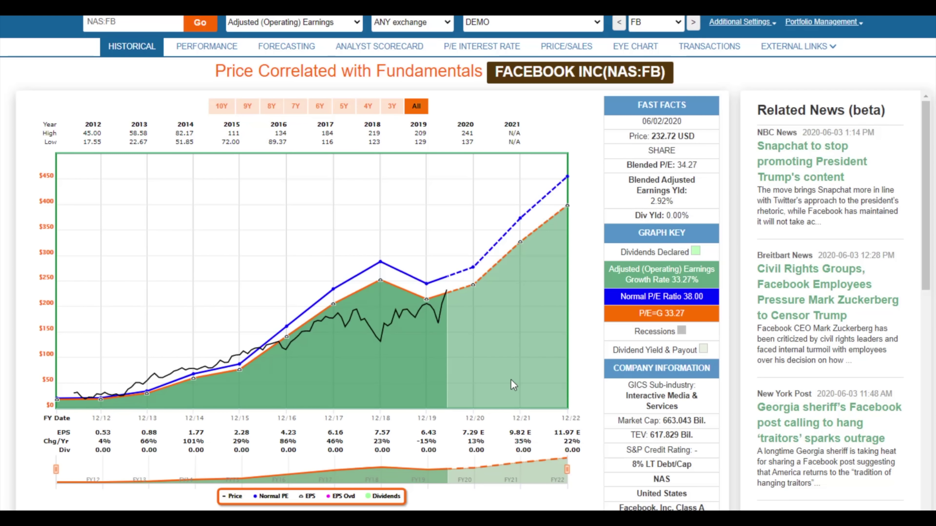
Measure Facebook's projected return from 6/2/2020 to the 12/31/2022 earnings estimate, moving both result boxes clear of the line.
{"action": "mouse_move", "coordinate": [75, 396]}
{"action": "mouse_move", "coordinate": [446, 295]}
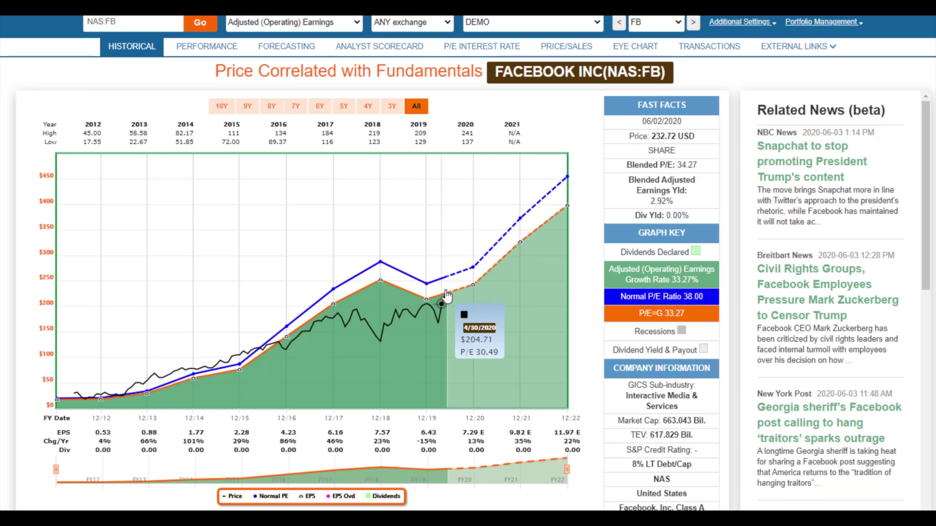
{"action": "left_click", "coordinate": [573, 208]}
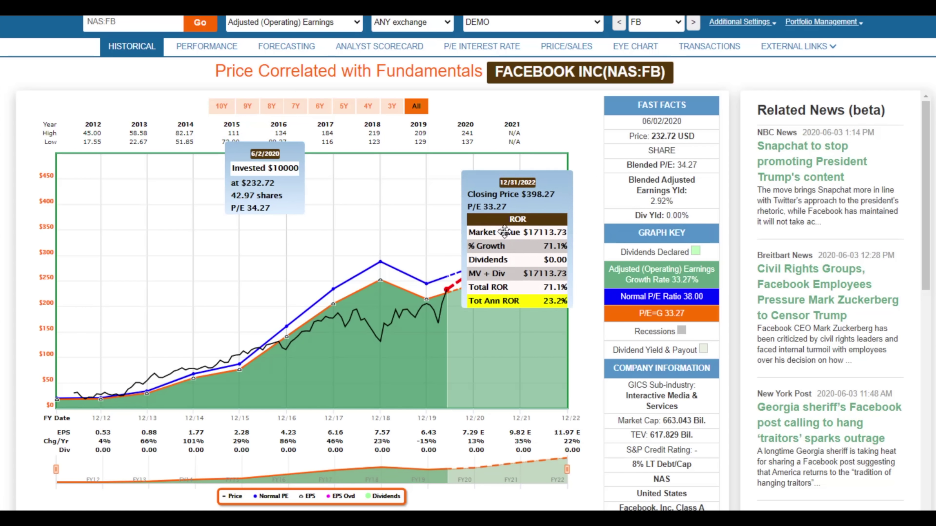
{"action": "left_click_drag", "start_coordinate": [297, 198], "coordinate": [264, 205]}
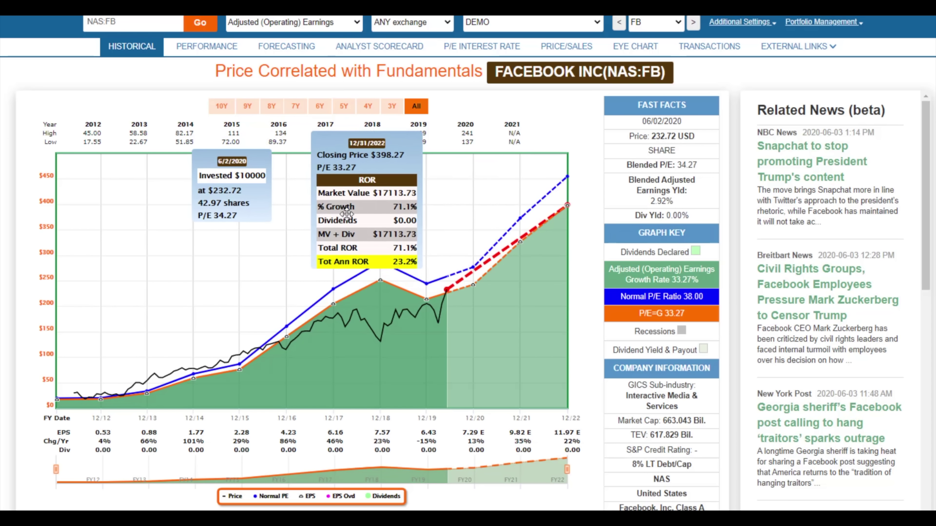
{"action": "left_click_drag", "start_coordinate": [349, 218], "coordinate": [339, 204]}
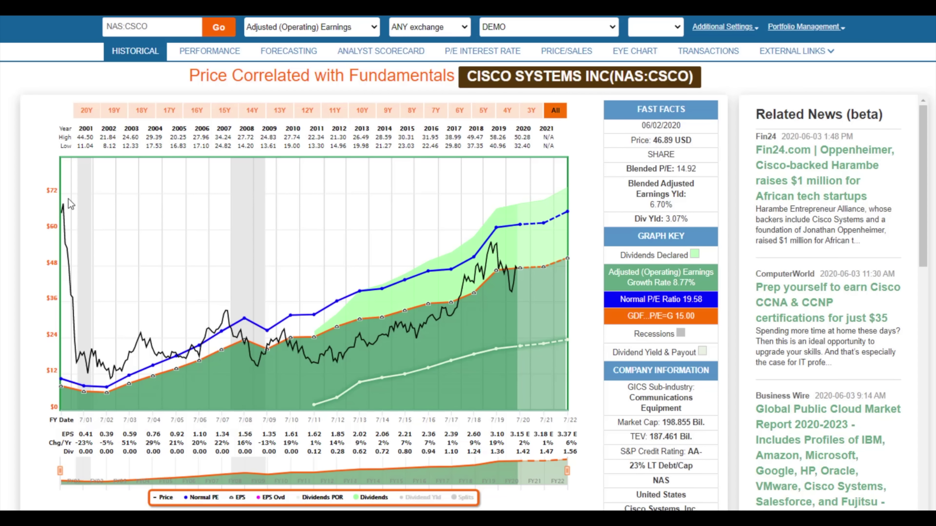
Measure Cisco's rate of return from 8/31/2000 to 6/2/2020, move the result boxes aside, and clear the measurement.
{"action": "mouse_move", "coordinate": [64, 206]}
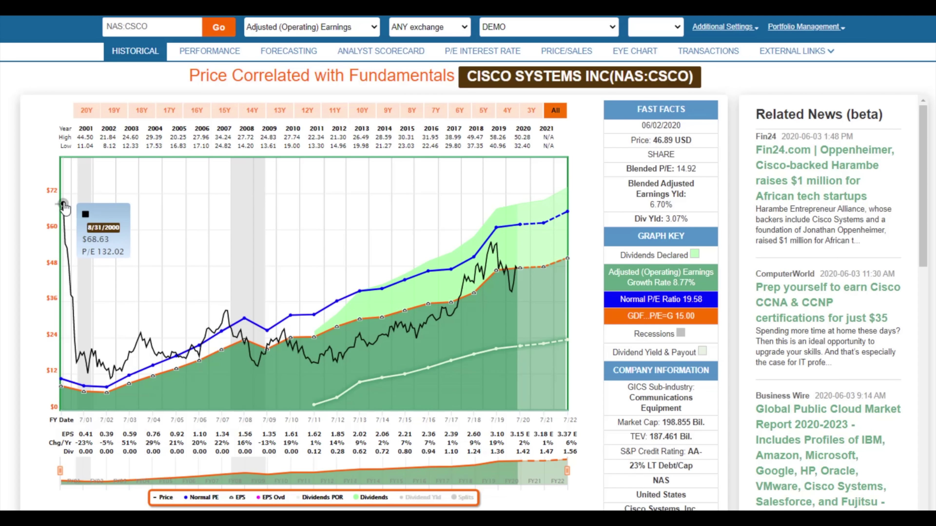
{"action": "left_click", "coordinate": [64, 205]}
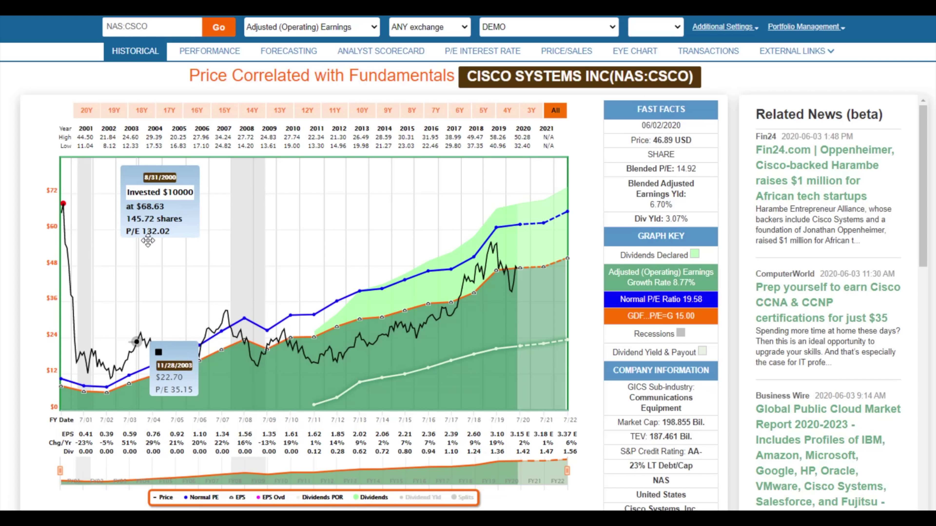
{"action": "mouse_move", "coordinate": [197, 336]}
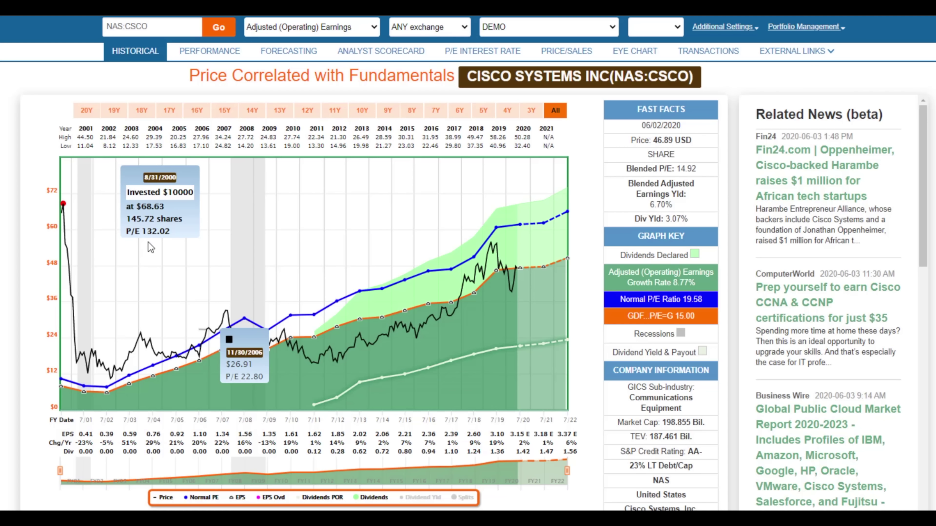
{"action": "left_click", "coordinate": [518, 269]}
{"action": "mouse_move", "coordinate": [551, 323]}
{"action": "left_mouse_down"}
{"action": "mouse_move", "coordinate": [394, 175]}
{"action": "mouse_move", "coordinate": [352, 202]}
{"action": "left_mouse_up"}
{"action": "left_click_drag", "start_coordinate": [126, 202], "coordinate": [119, 119]}
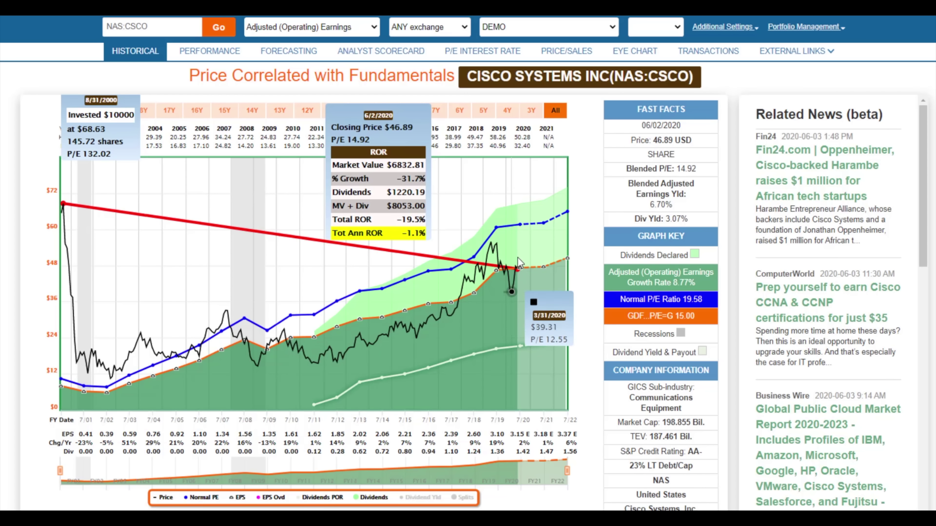
{"action": "left_click", "coordinate": [517, 272]}
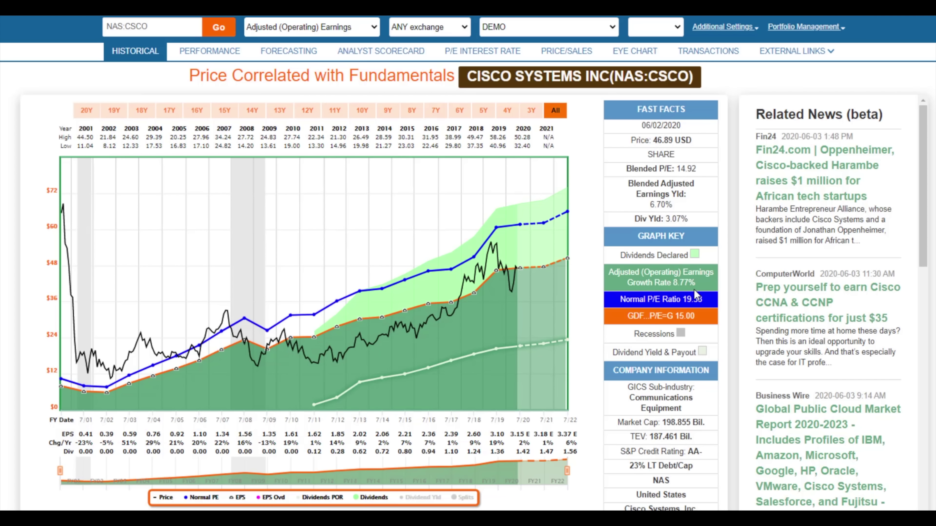
Measure Cisco's rate of return from 1/30/2004 to 6/29/2012, move the result boxes aside, and clear the measurement.
{"action": "left_click", "coordinate": [141, 334]}
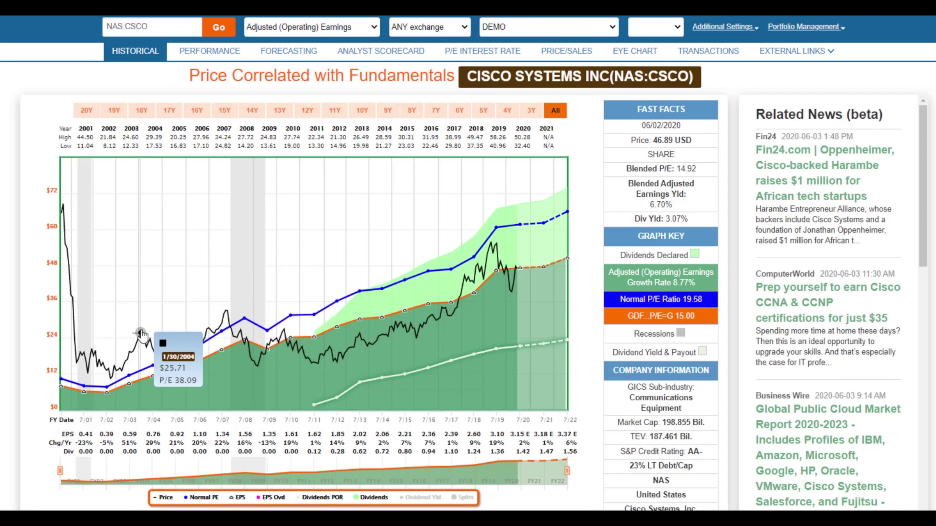
{"action": "left_click", "coordinate": [336, 367]}
{"action": "mouse_move", "coordinate": [359, 321]}
{"action": "left_mouse_down"}
{"action": "mouse_move", "coordinate": [361, 228]}
{"action": "mouse_move", "coordinate": [339, 171]}
{"action": "left_mouse_up"}
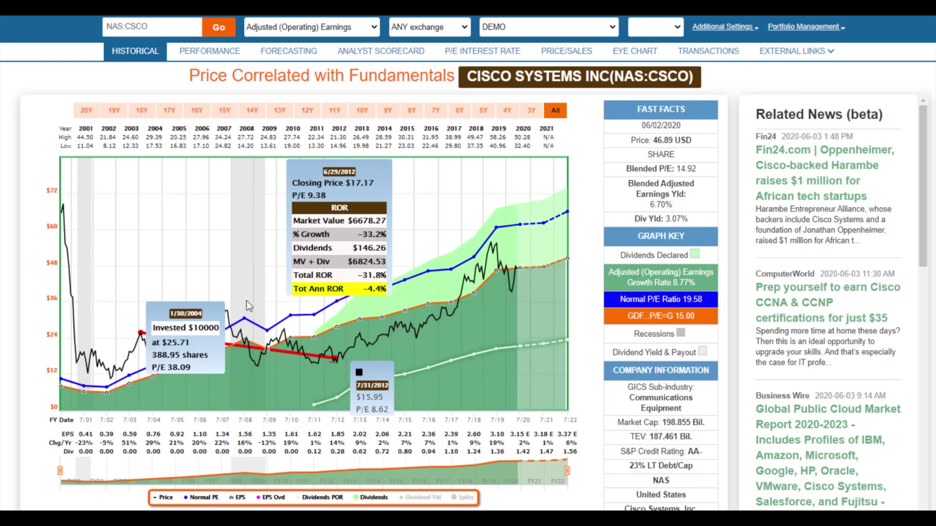
{"action": "left_click_drag", "start_coordinate": [191, 313], "coordinate": [176, 193]}
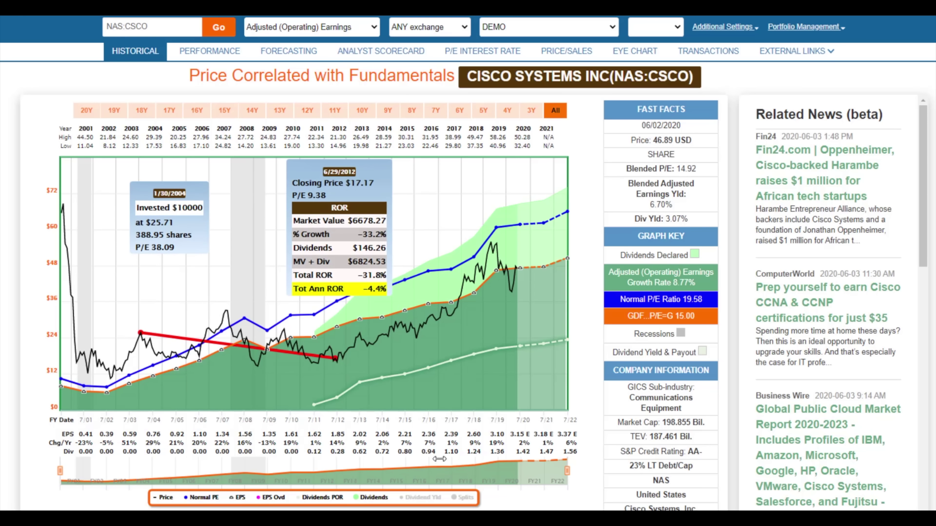
{"action": "left_click", "coordinate": [336, 369]}
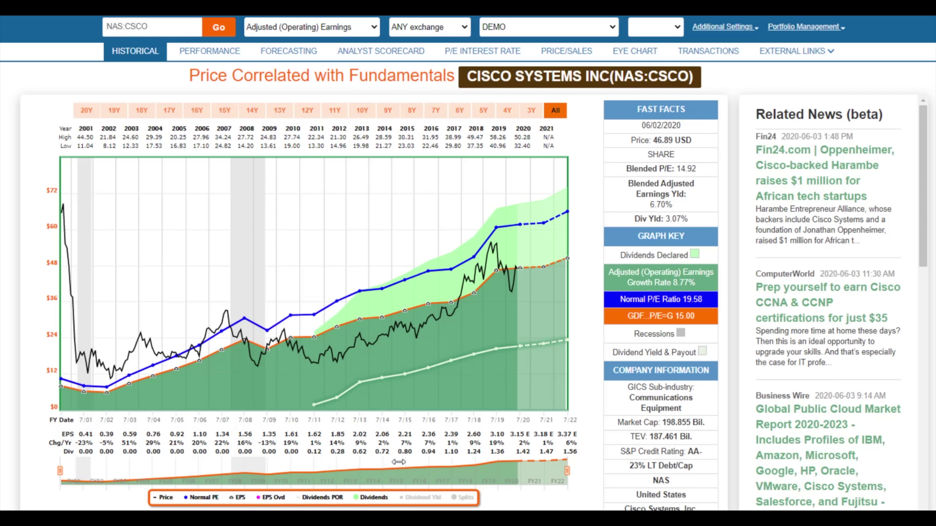
Measure Cisco's rate of return from 5/31/2011 to 5/29/2020, move the result boxes aside, and clear the measurement.
{"action": "left_click", "coordinate": [309, 360]}
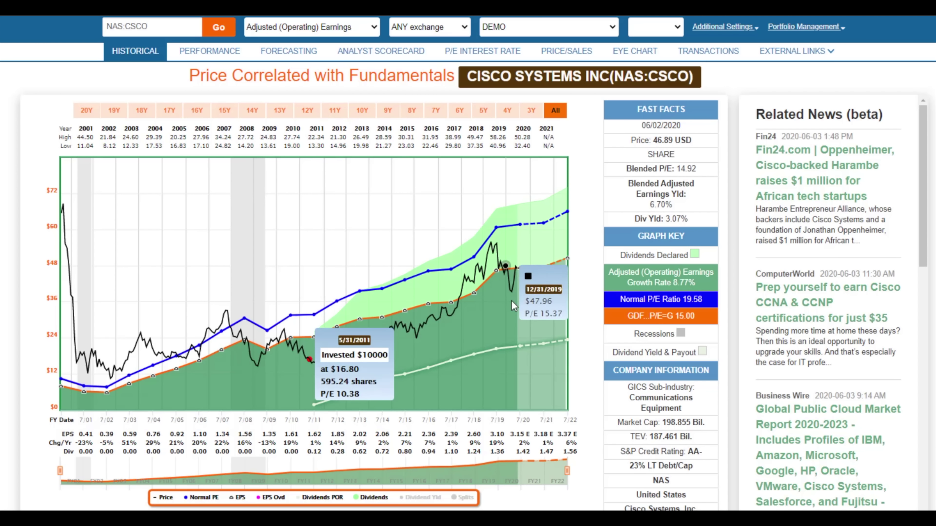
{"action": "left_click", "coordinate": [516, 269]}
{"action": "left_click_drag", "start_coordinate": [608, 364], "coordinate": [390, 245]}
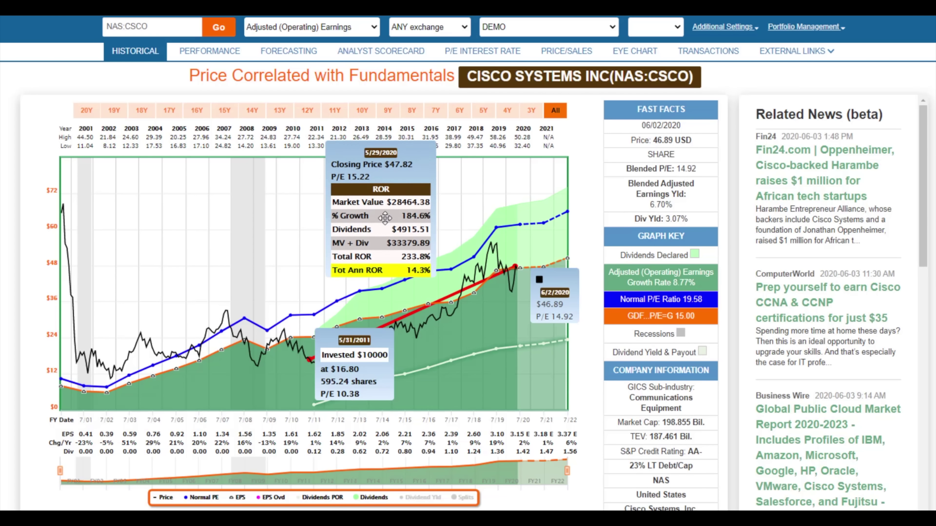
{"action": "left_click_drag", "start_coordinate": [356, 382], "coordinate": [253, 222]}
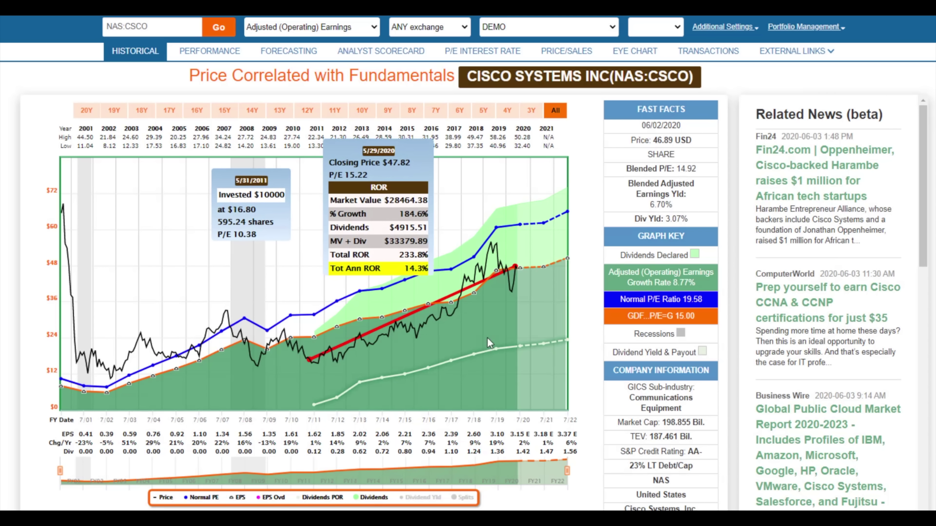
{"action": "left_click", "coordinate": [519, 344]}
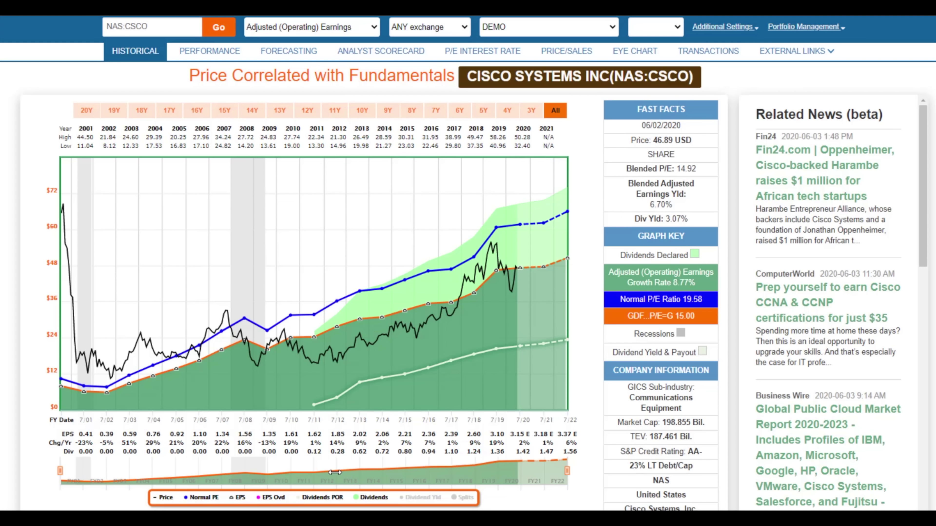
Check points along Cisco's dividend line, and shorten the historical graph to the 15-year and 14-year ranges.
{"action": "mouse_move", "coordinate": [314, 405]}
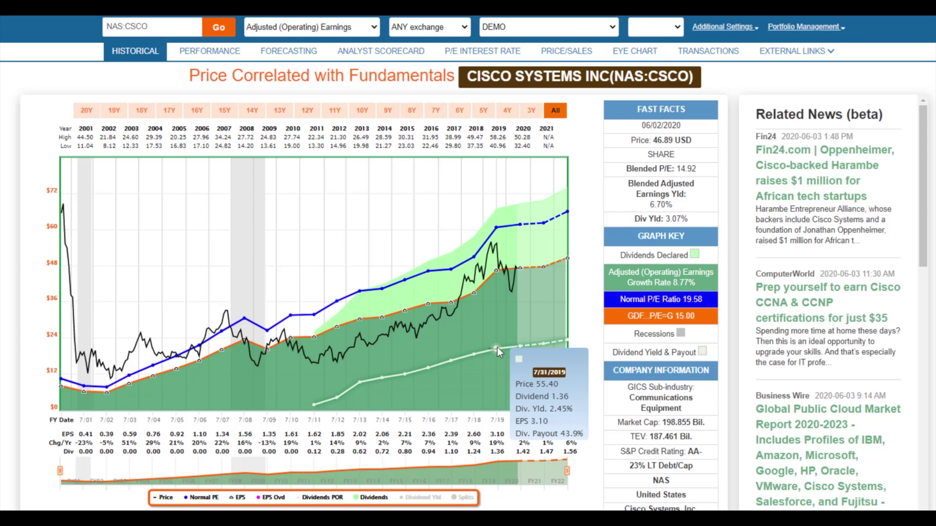
{"action": "mouse_move", "coordinate": [476, 357]}
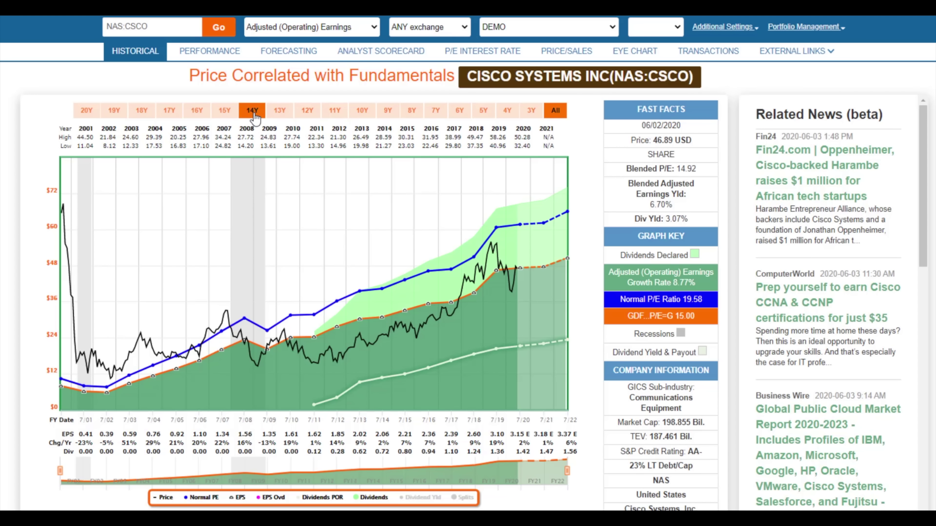
{"action": "left_click", "coordinate": [224, 111]}
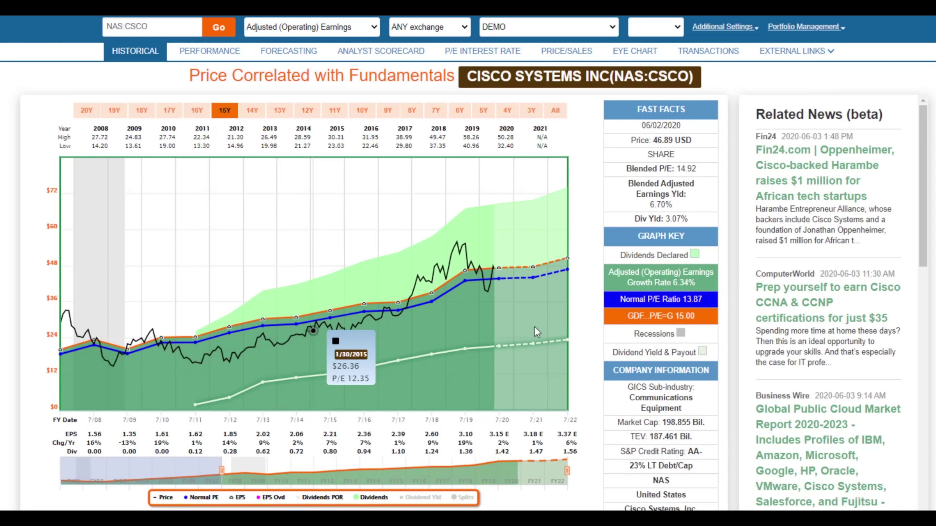
{"action": "left_click", "coordinate": [253, 112]}
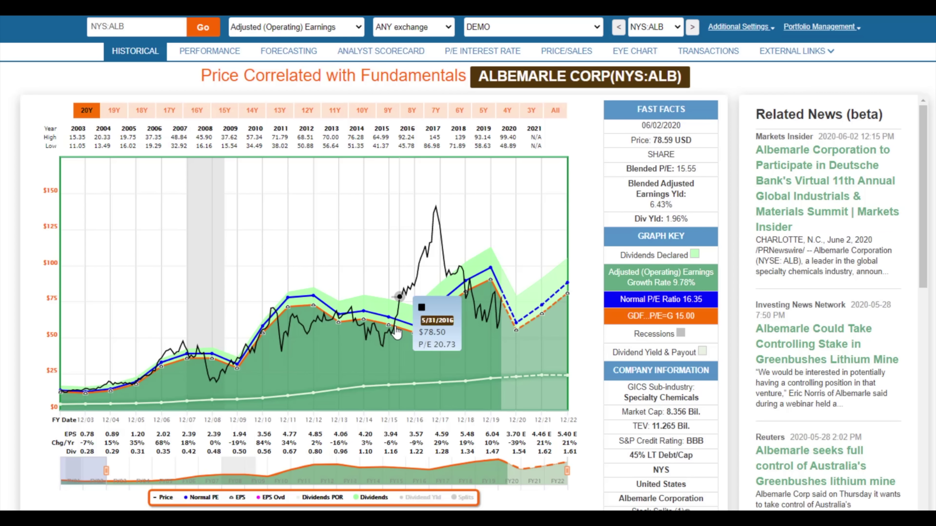
Examine Albemarle's 2016 to 2020 price swings against earnings and its dividend line from 2003 to the 2020 estimate.
{"action": "mouse_move", "coordinate": [438, 210]}
{"action": "mouse_move", "coordinate": [507, 348]}
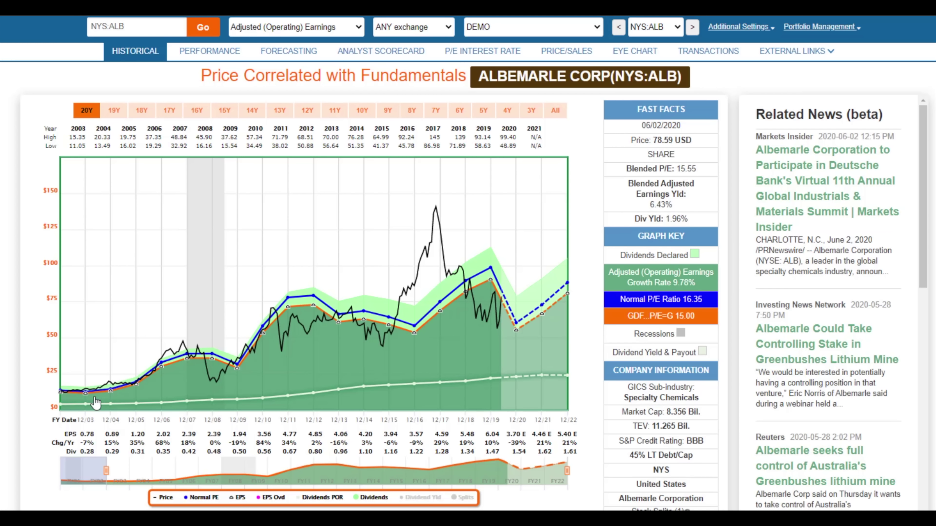
{"action": "mouse_move", "coordinate": [98, 408]}
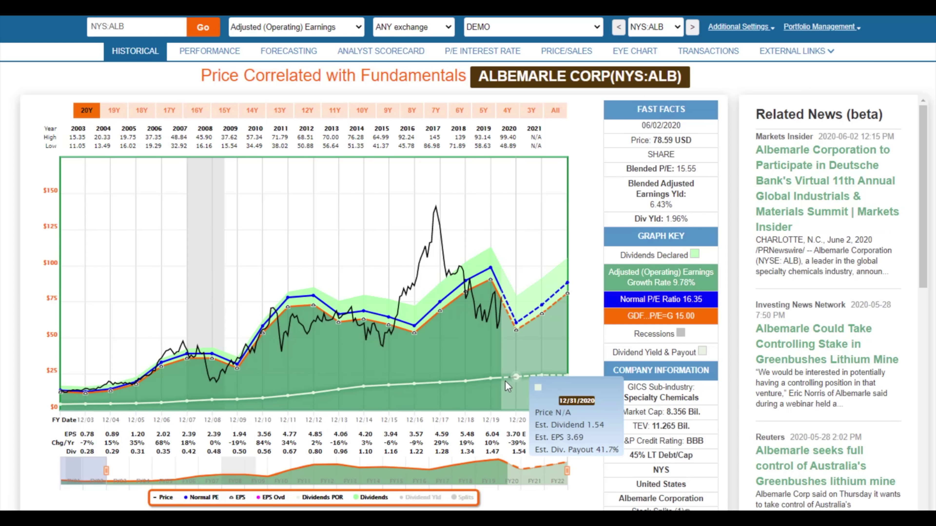
{"action": "mouse_move", "coordinate": [390, 385]}
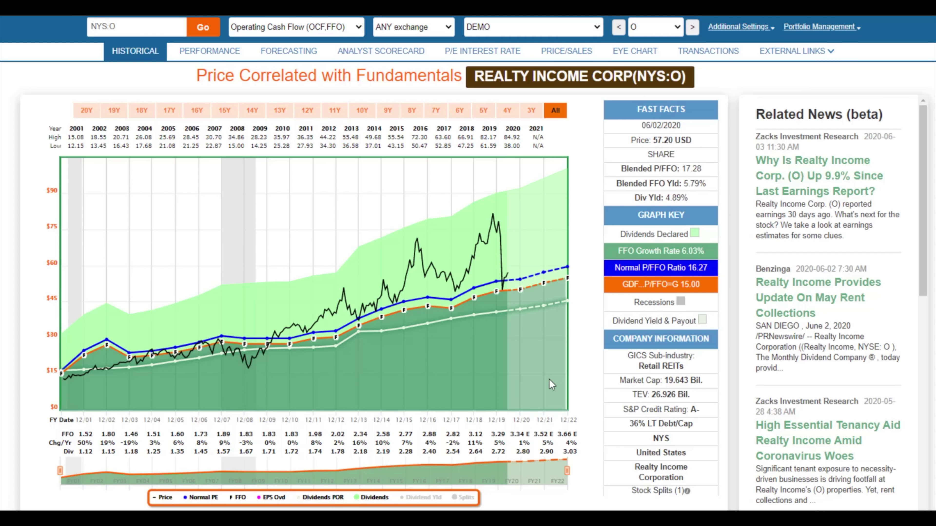
Examine Realty Income's price and P/FFO points from 2015 to 2020, its 2008–2009 price low, and its dividend line.
{"action": "mouse_move", "coordinate": [404, 301]}
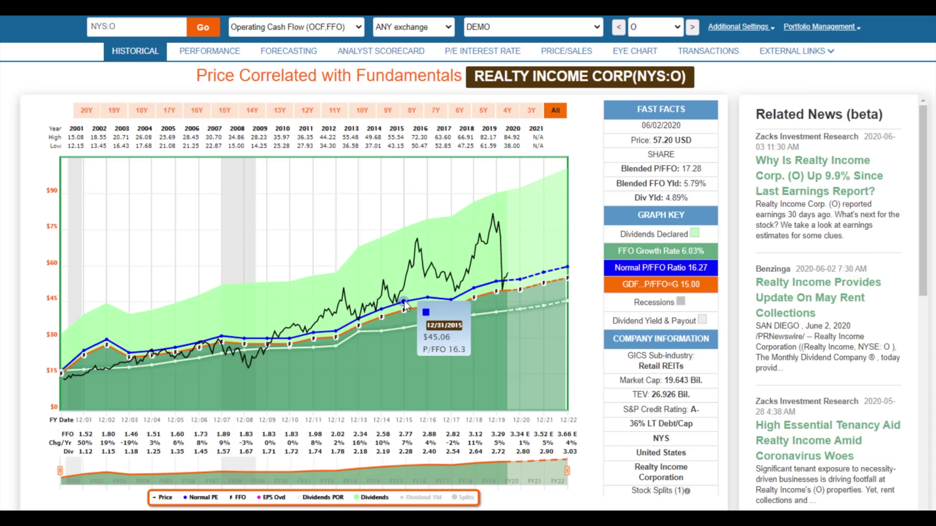
{"action": "mouse_move", "coordinate": [417, 239]}
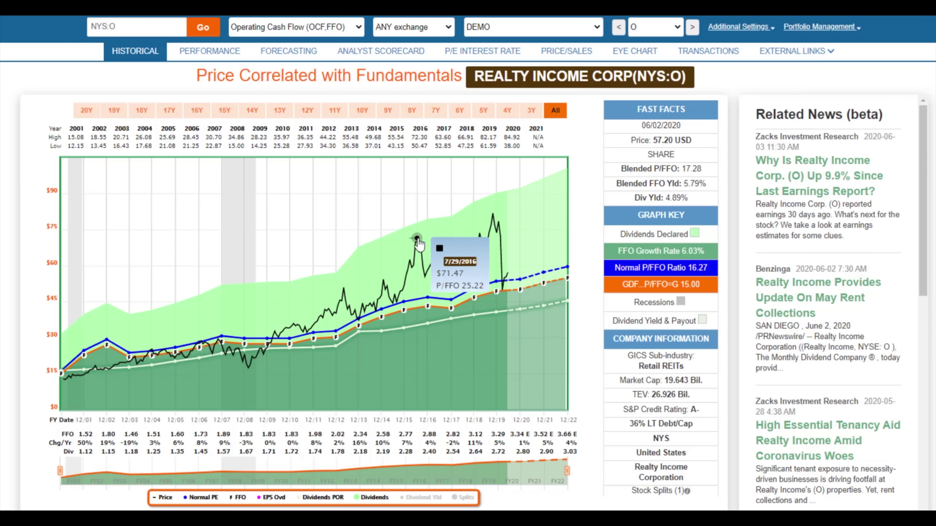
{"action": "mouse_move", "coordinate": [471, 309]}
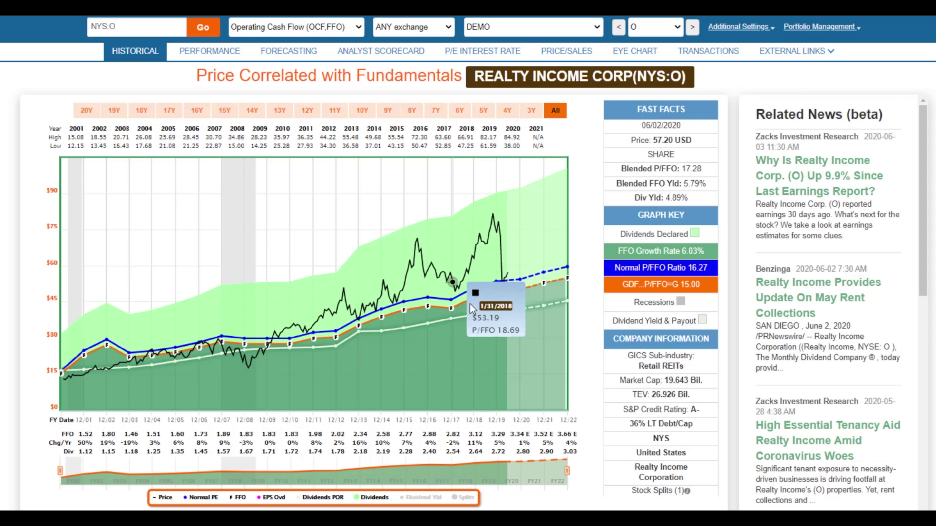
{"action": "mouse_move", "coordinate": [514, 317]}
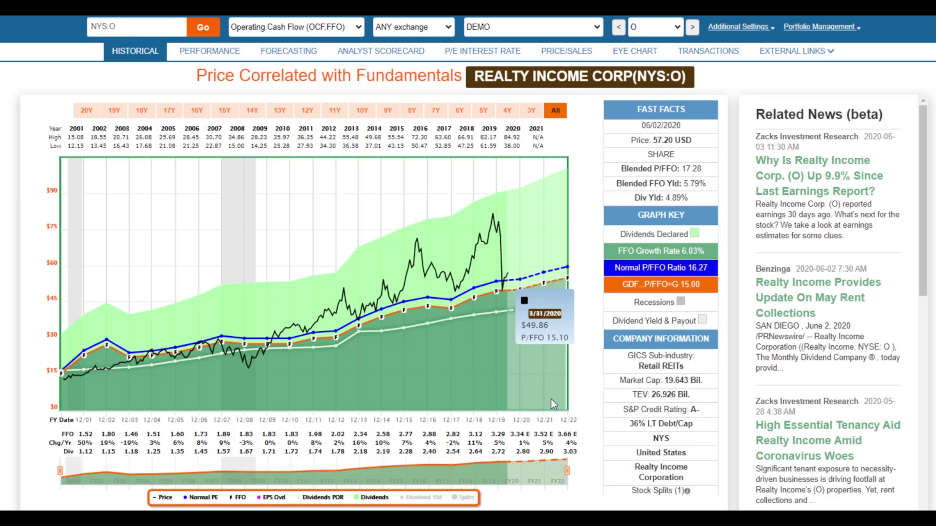
{"action": "mouse_move", "coordinate": [251, 374]}
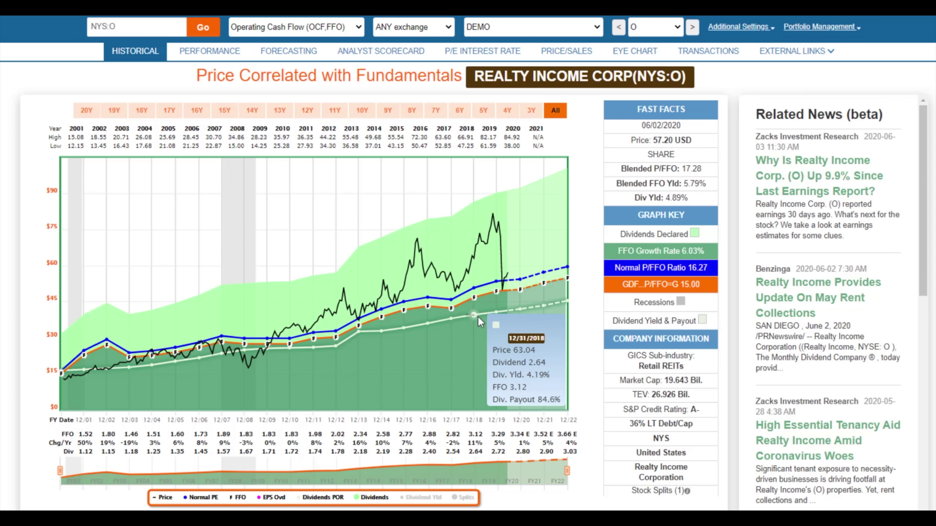
{"action": "mouse_move", "coordinate": [429, 325]}
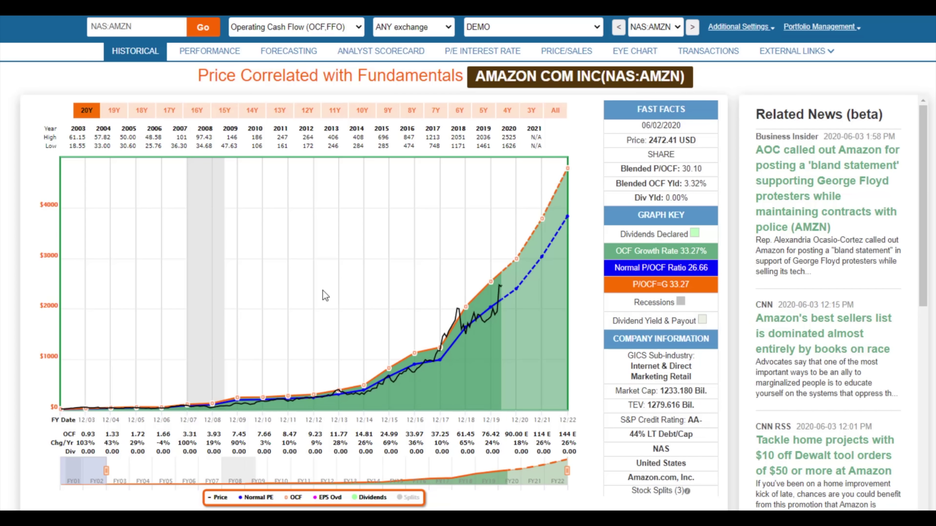
Check the valuation metrics available for Amazon, and view its performance results before returning to the historical graph.
{"action": "left_click", "coordinate": [361, 27]}
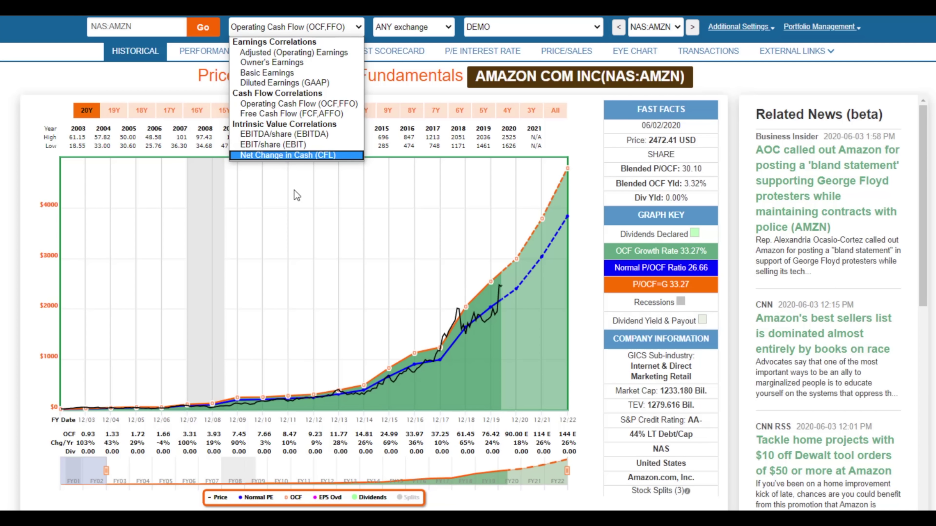
{"action": "key", "text": "Escape"}
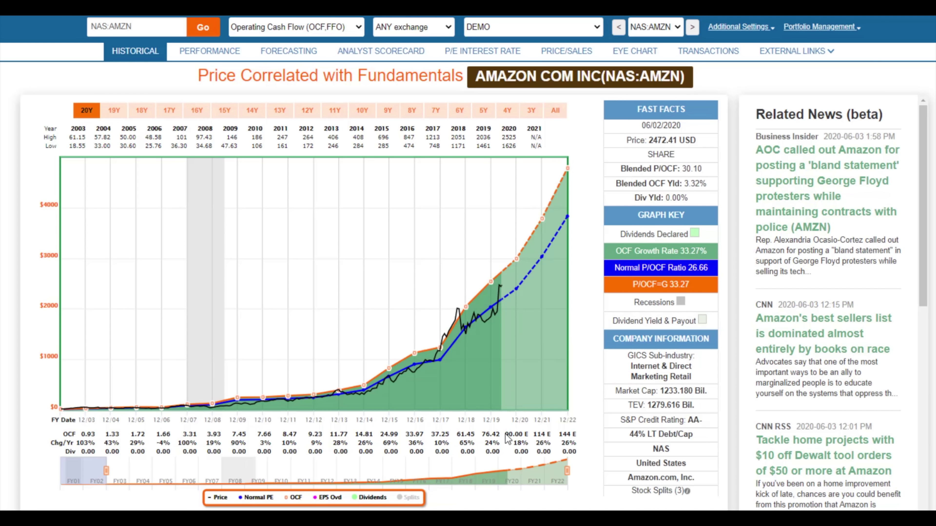
{"action": "left_click", "coordinate": [213, 54]}
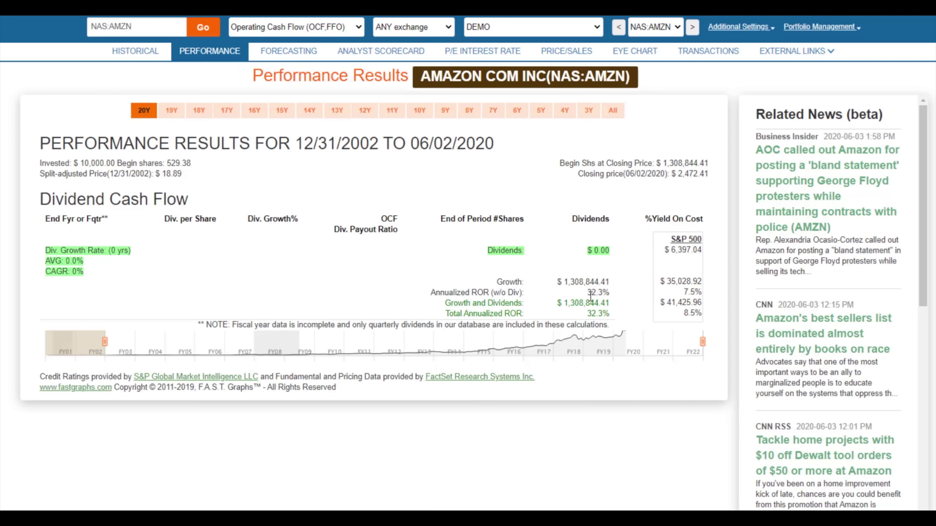
{"action": "left_click", "coordinate": [135, 51]}
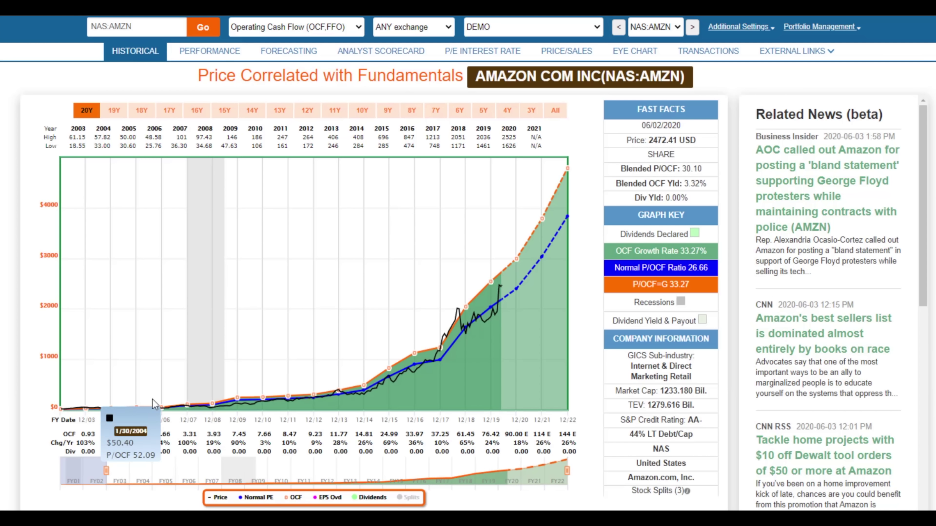